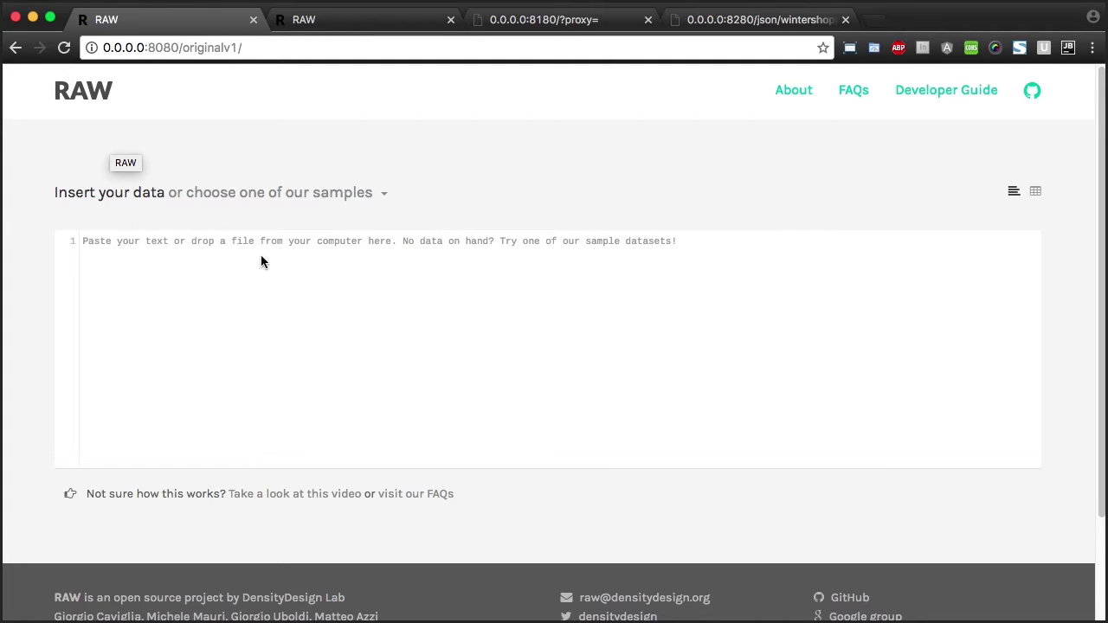
Step: Look through the sample datasets and data entry area offered on the original RAW page
click(311, 210)
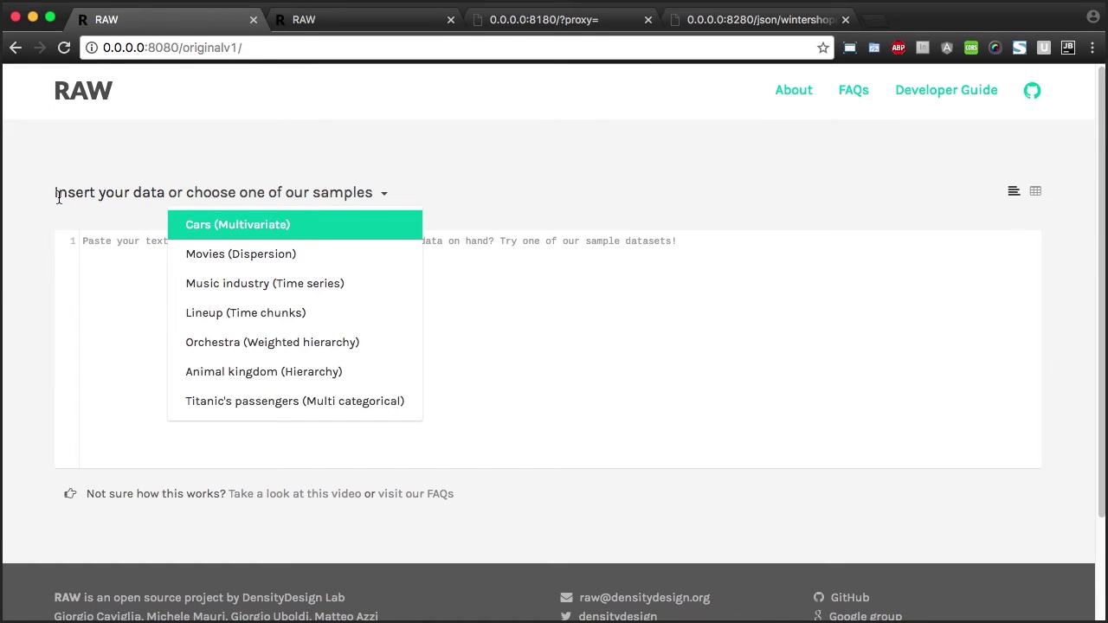
click(39, 230)
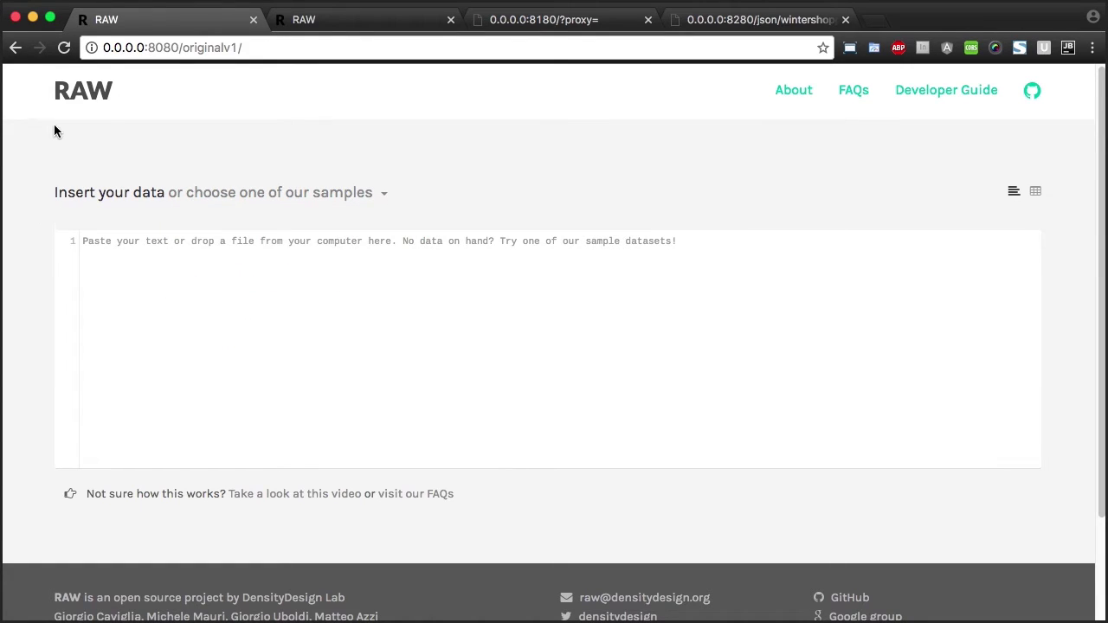
scroll(38, 178, down, 3)
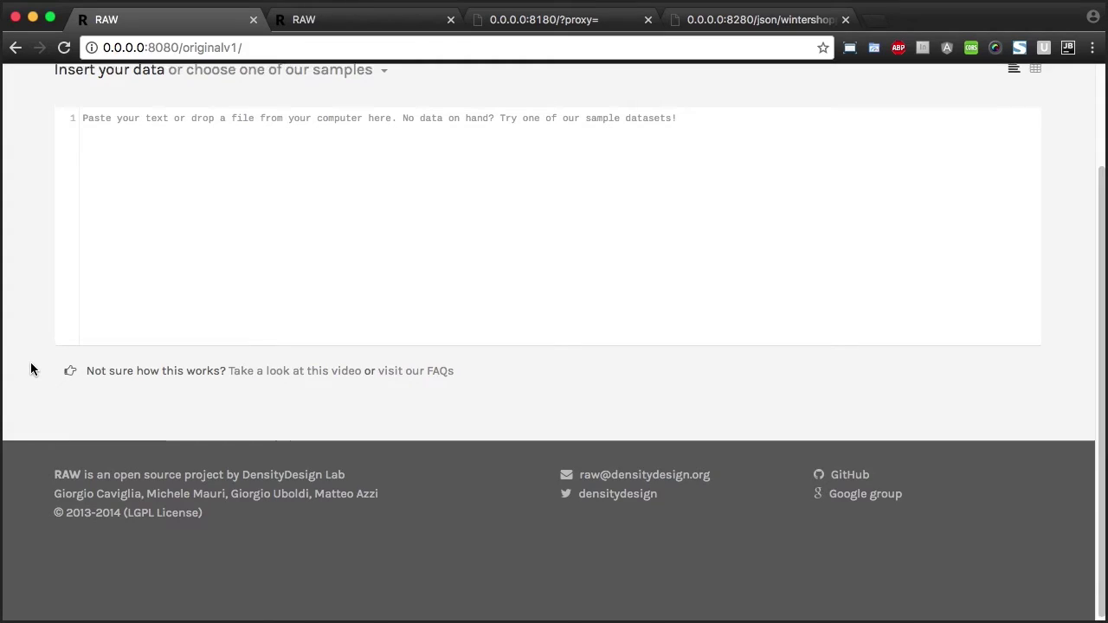
scroll(30, 363, up, 3)
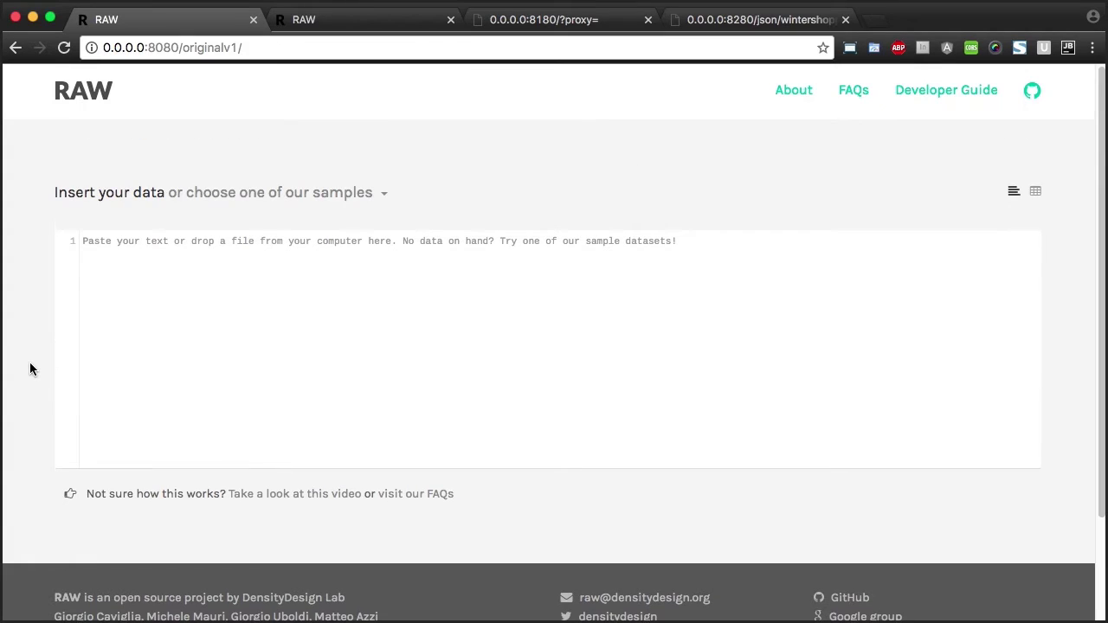
Step: View the extended RAW page, then examine the purchase fields and nested articles list of the first record in wintershopping.json
click(317, 26)
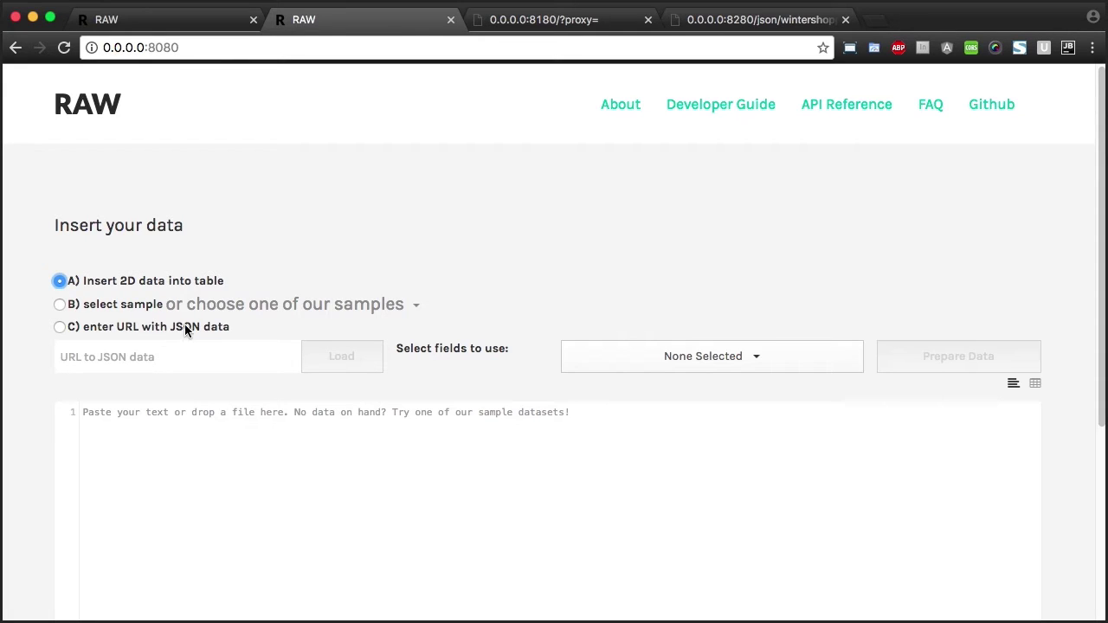
click(697, 21)
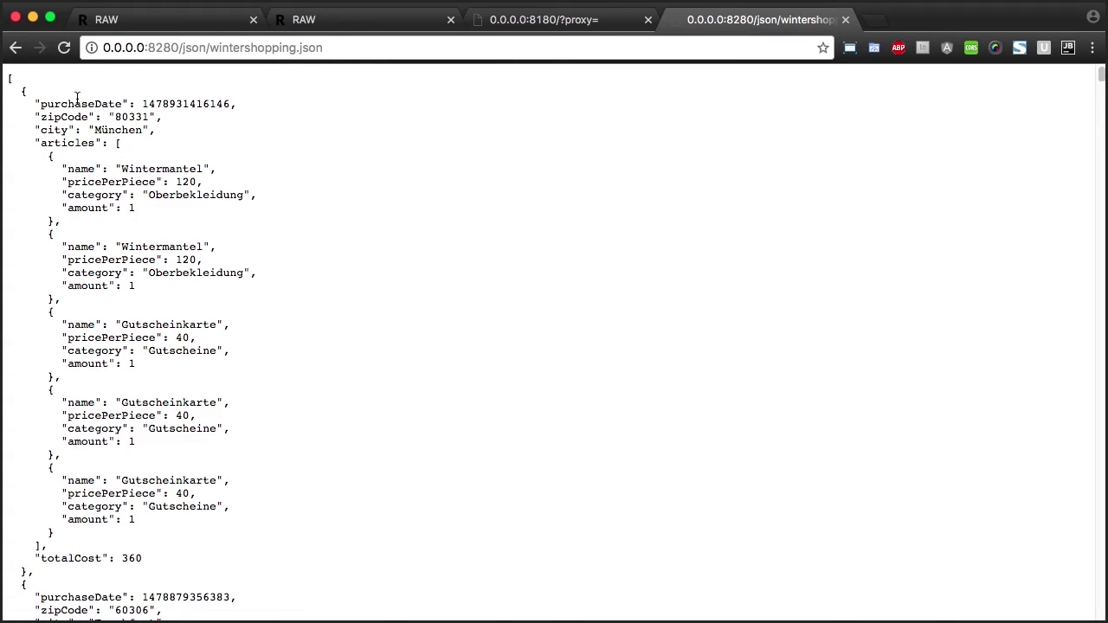
drag(24, 101, 236, 105)
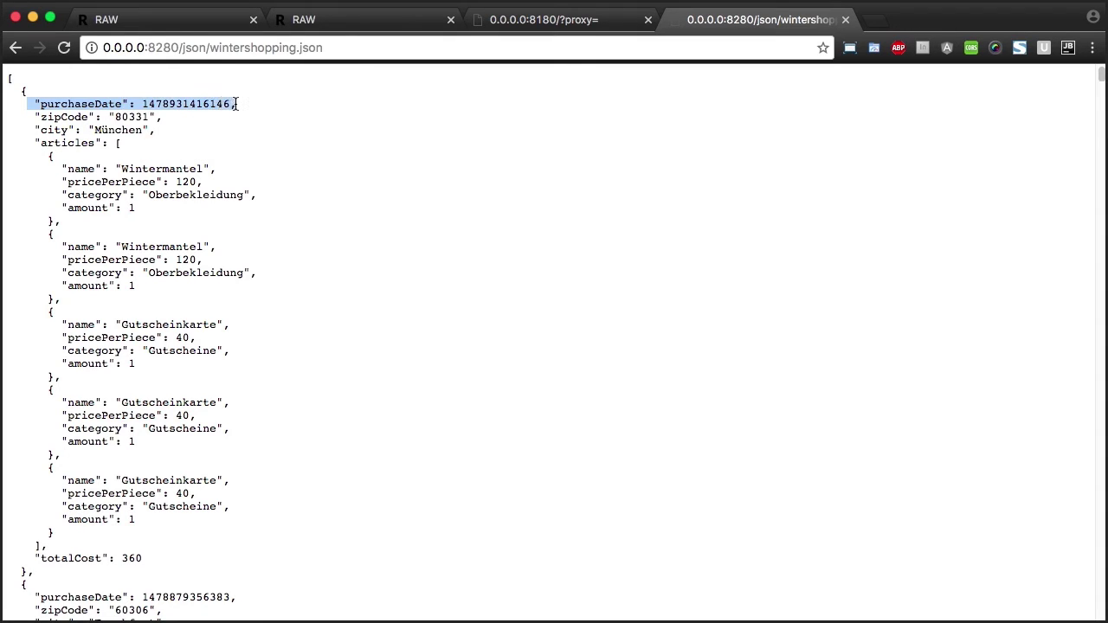
drag(39, 115, 181, 116)
drag(34, 144, 73, 545)
click(73, 544)
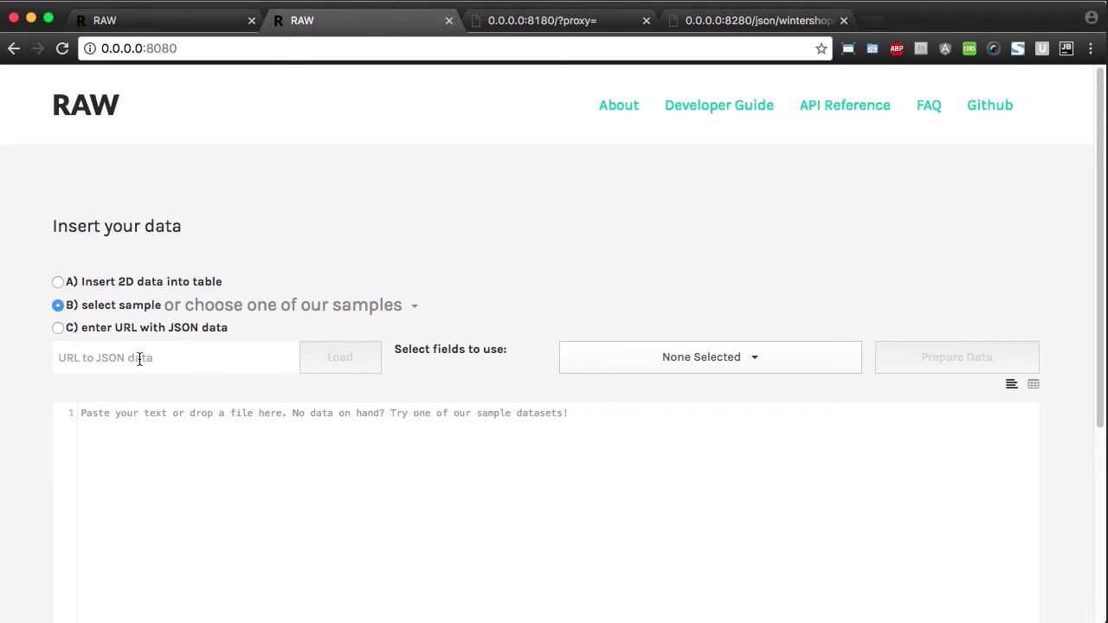
click(206, 358)
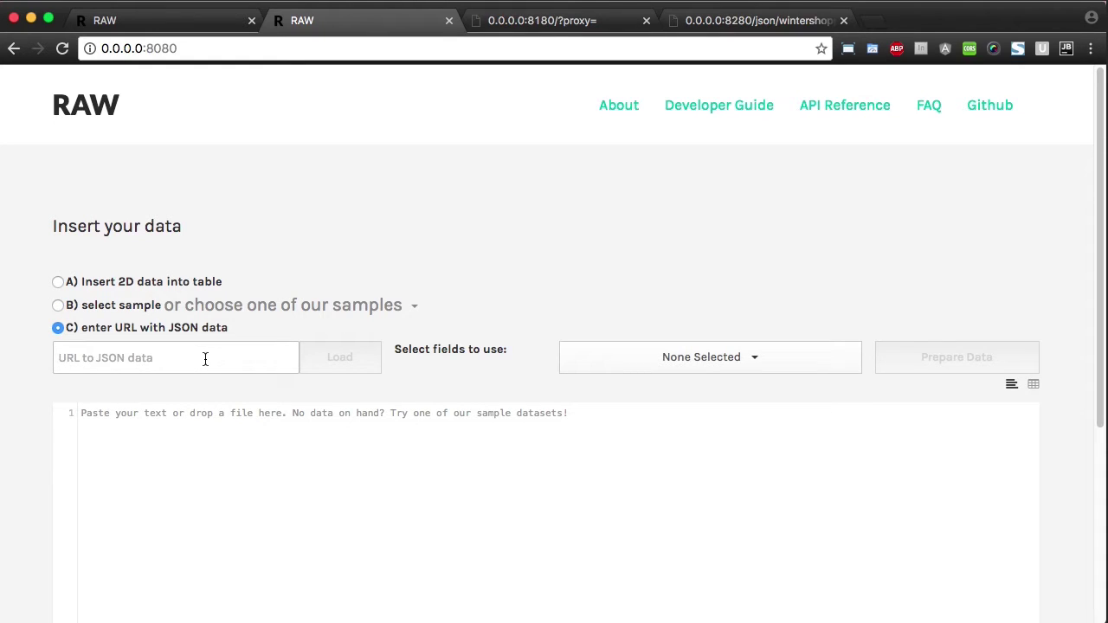
text(http://0.0.0.0:8280/json/wintershopping.json)
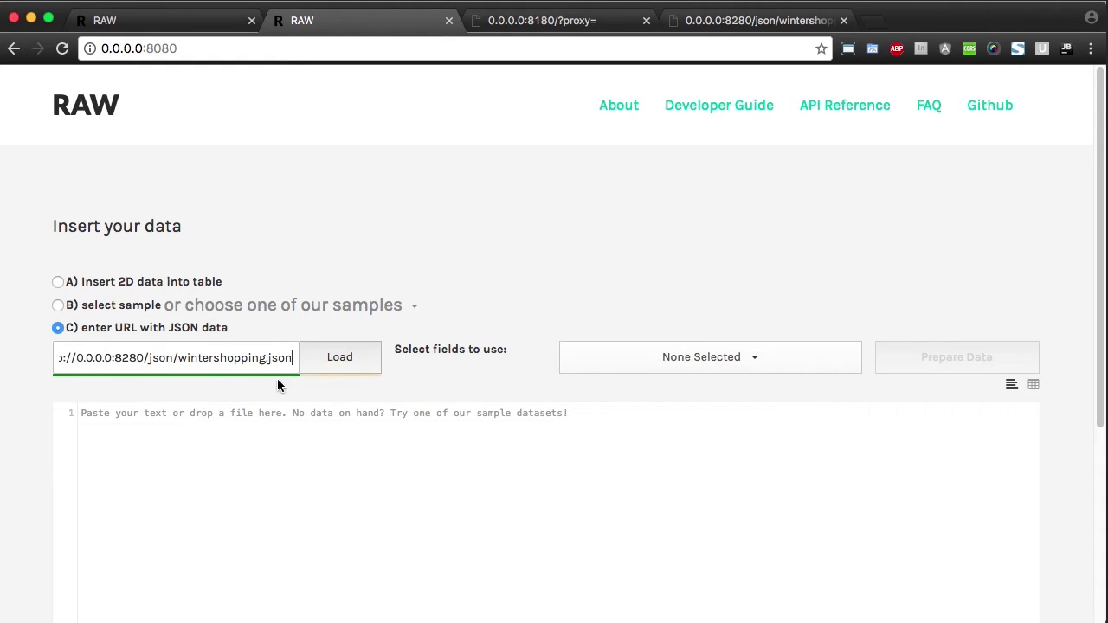
click(329, 369)
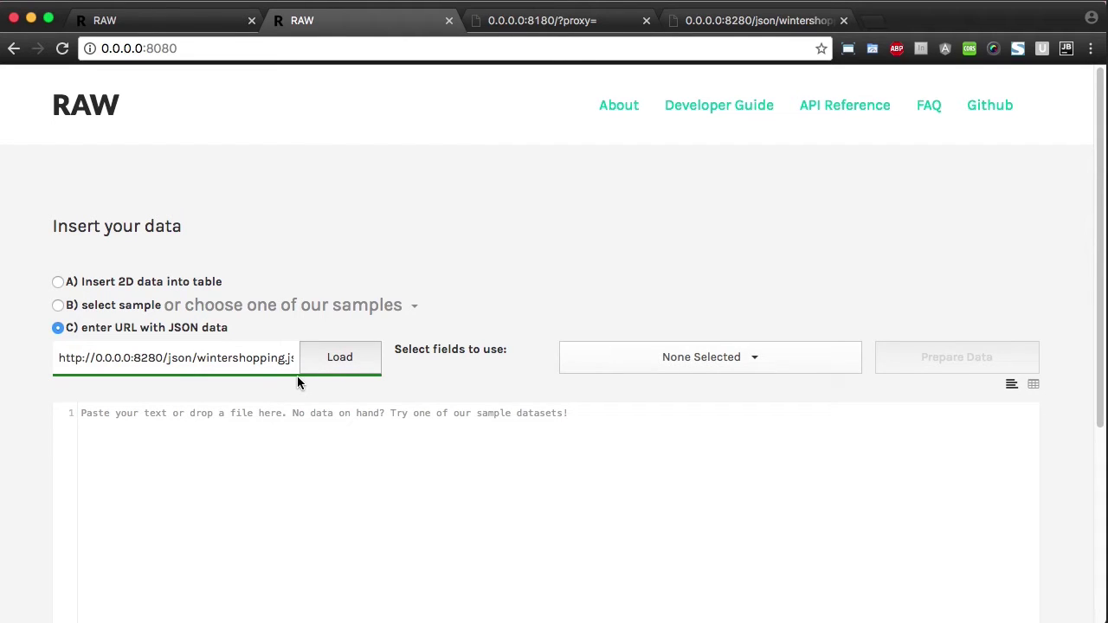
Step: Select all fields of the loaded JSON data for use and prepare the data as a table
click(682, 355)
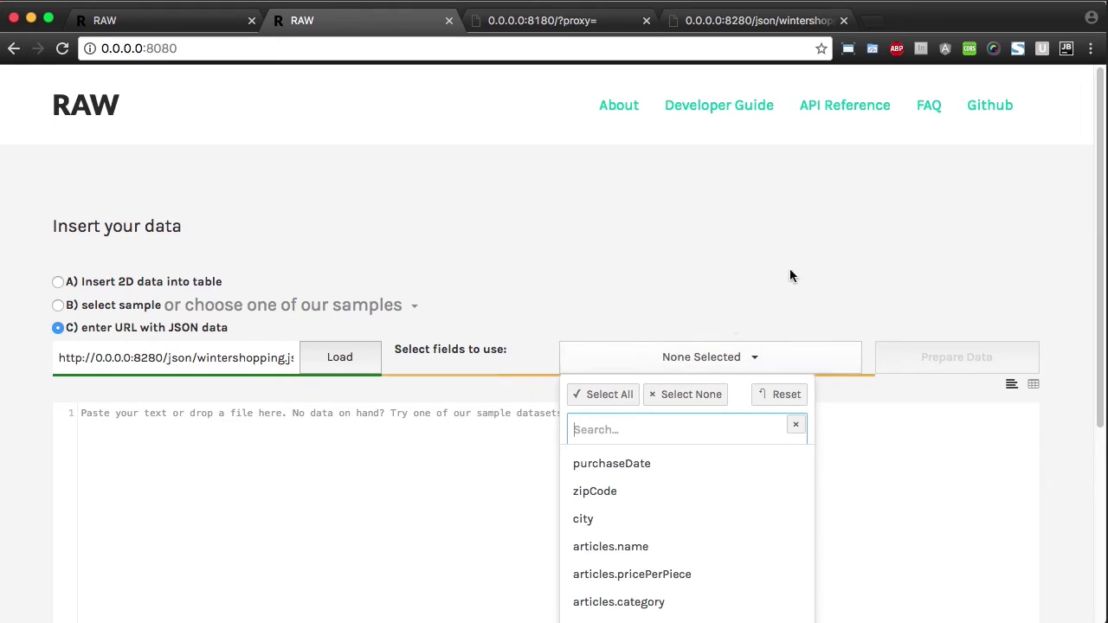
scroll(857, 286, down, 1)
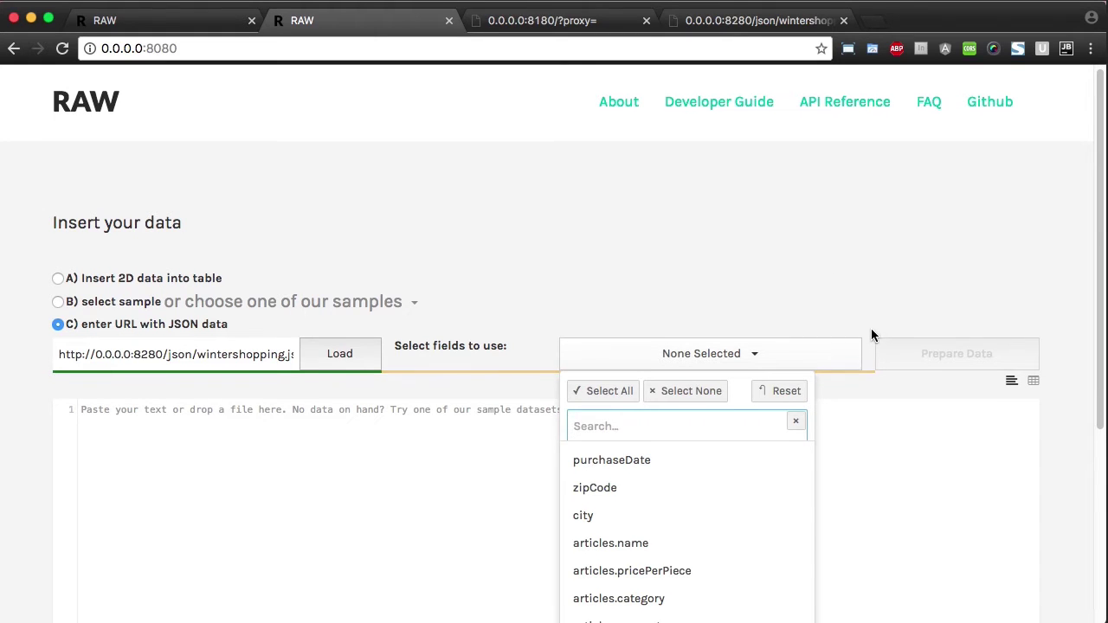
scroll(867, 327, down, 2)
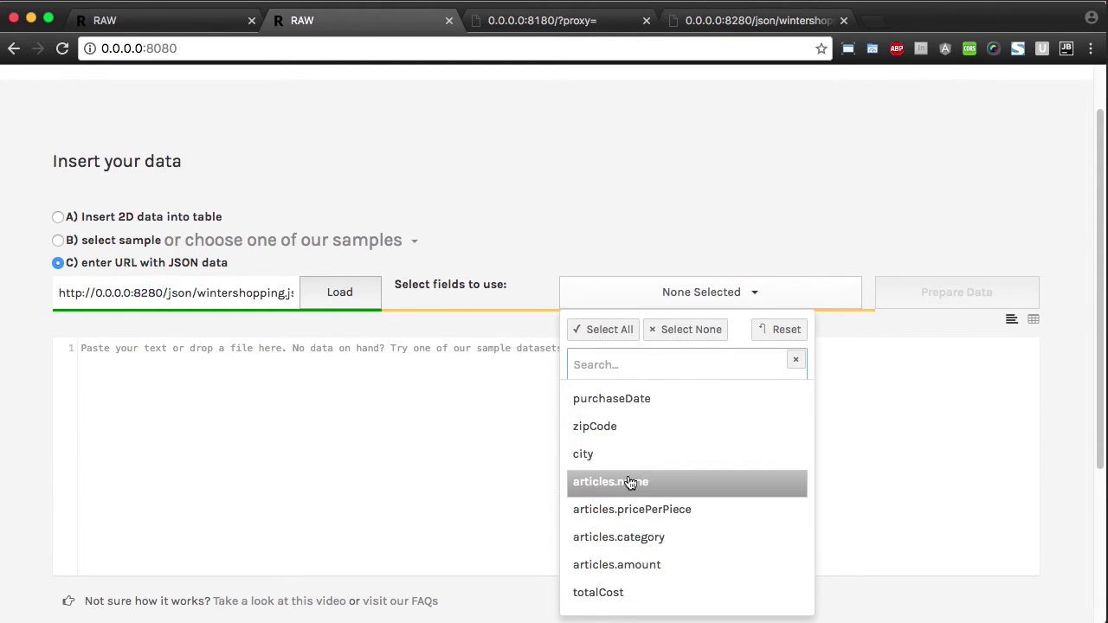
click(618, 334)
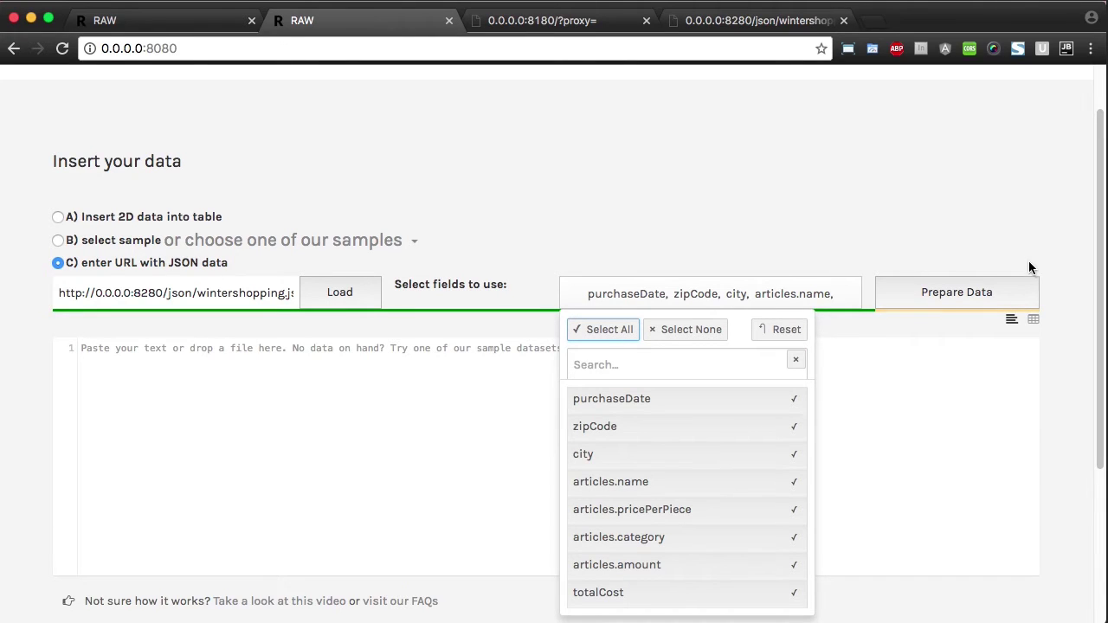
click(1053, 273)
click(1021, 293)
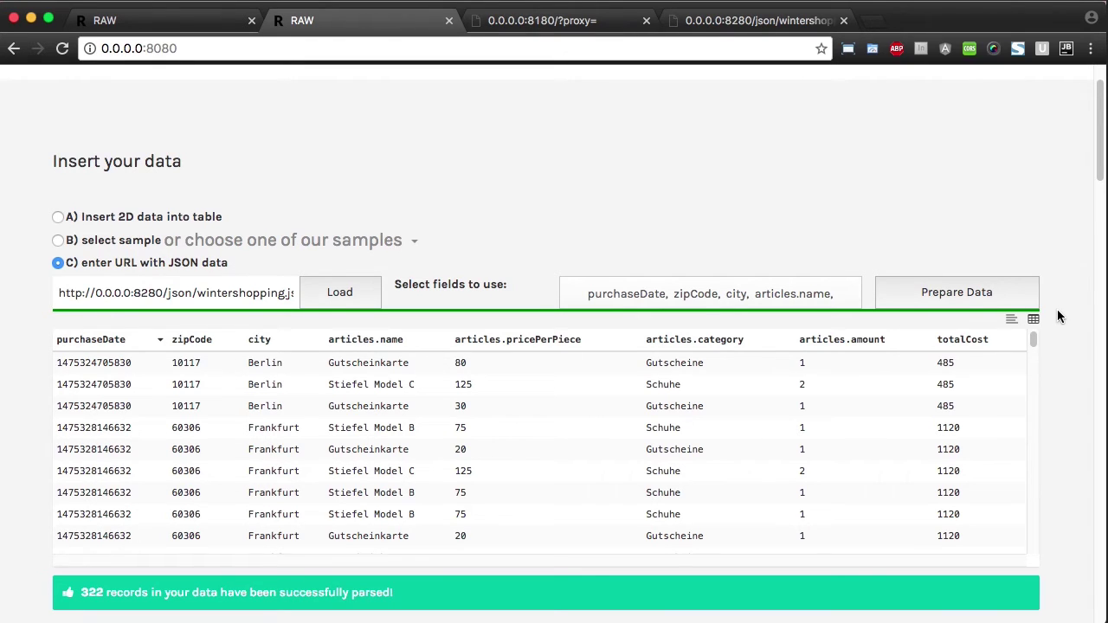
Step: Choose the Alluvial Diagram as the chart type for the prepared data
scroll(1081, 266, up, 2)
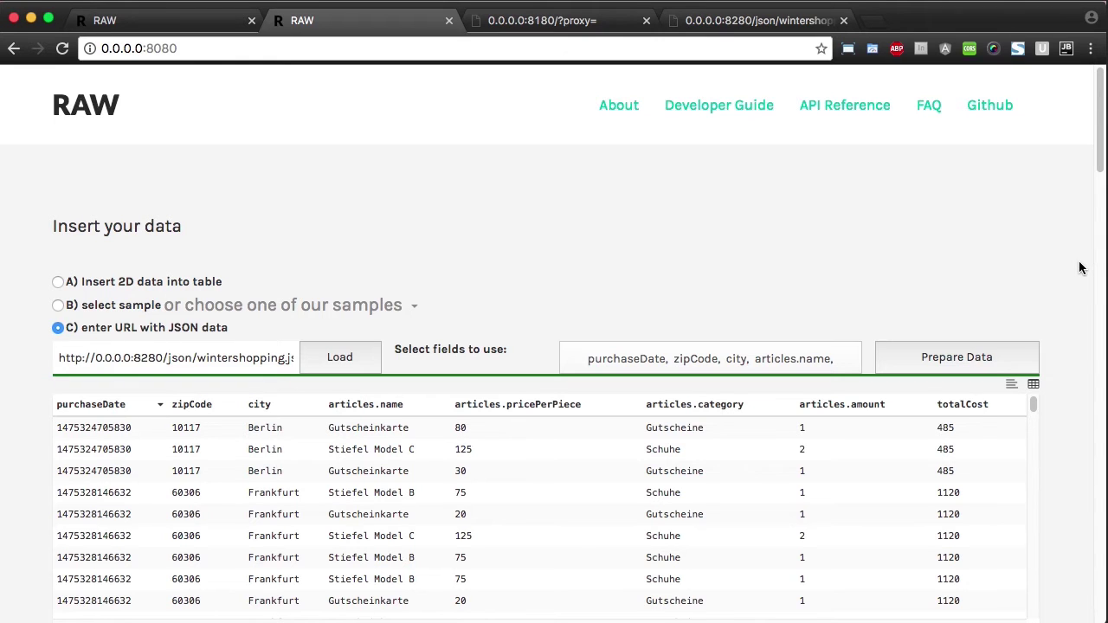
scroll(1082, 291, down, 10)
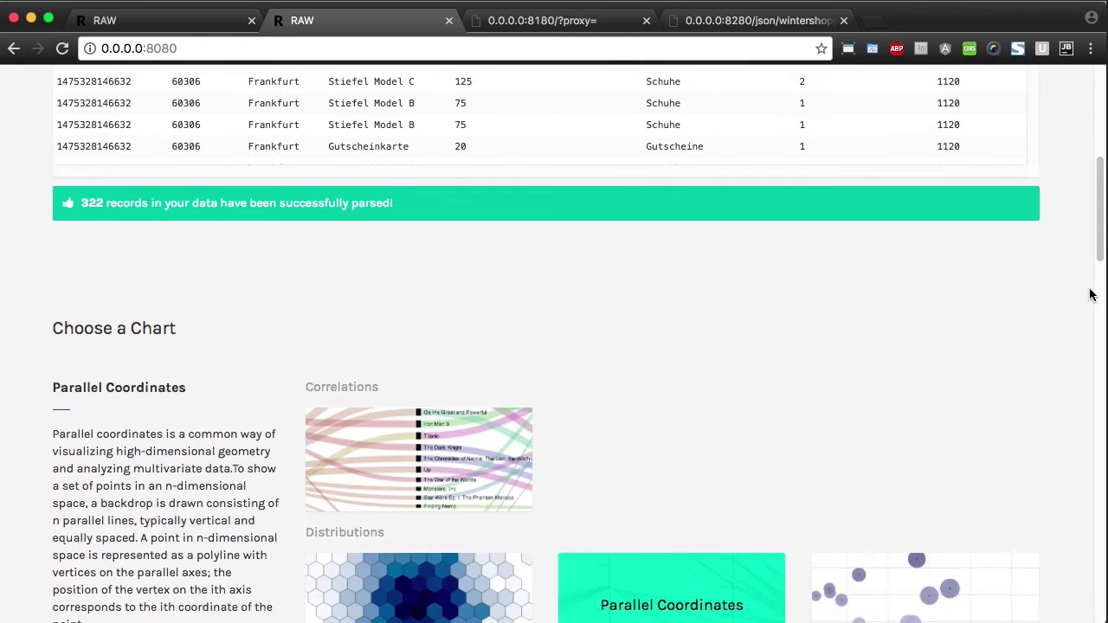
click(363, 313)
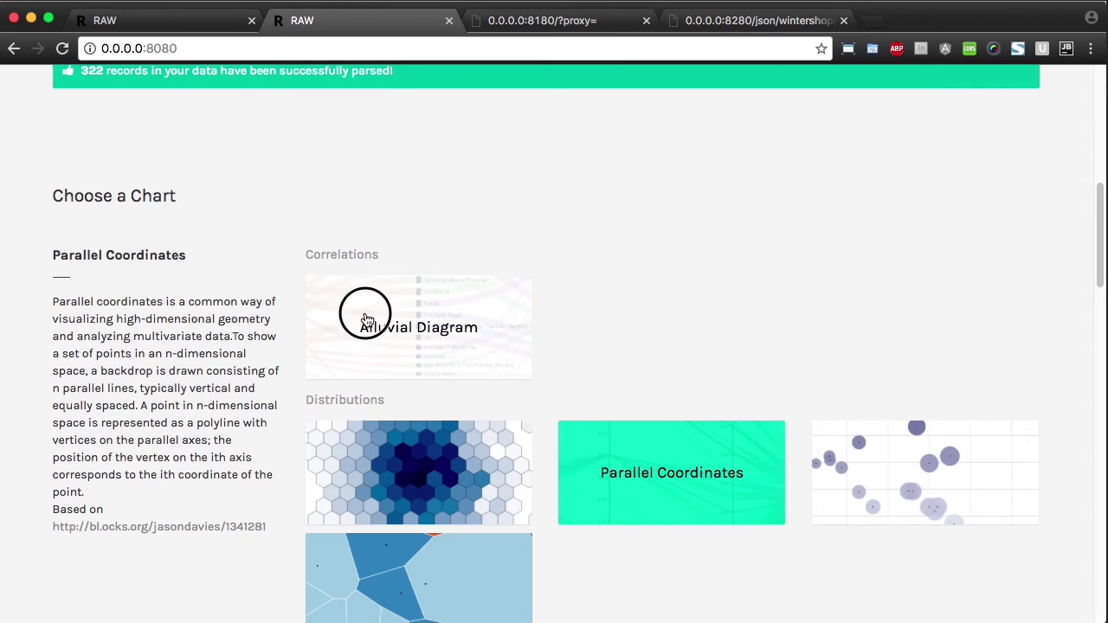
Step: Map city and articles.name to the diagram's Steps and articles.amount to its Size, and view the resulting chart
scroll(297, 396, down, 6)
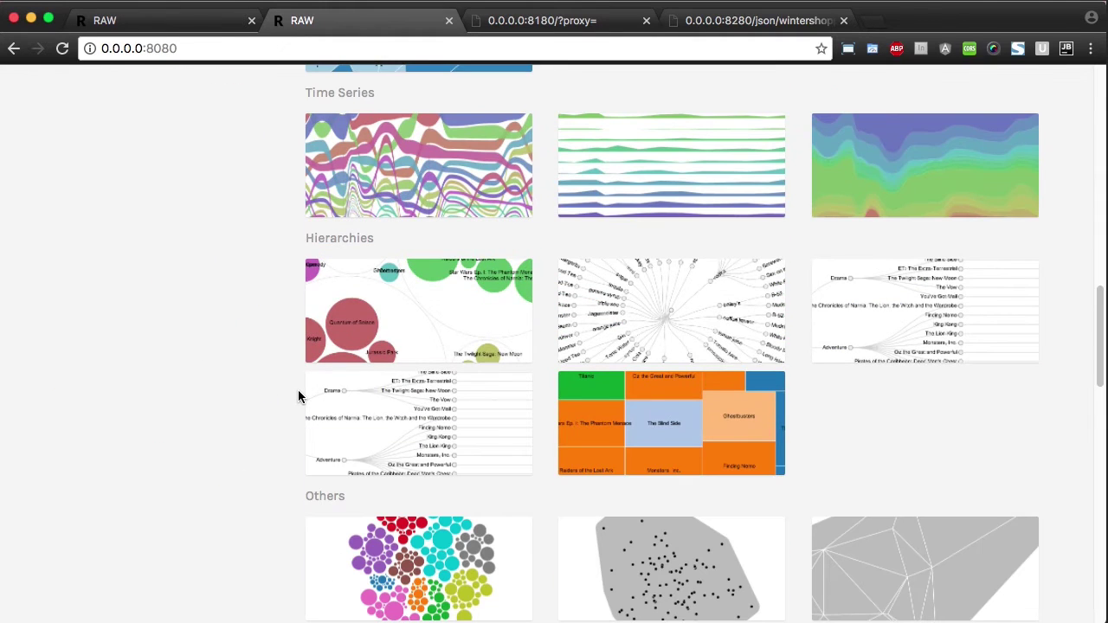
scroll(298, 396, down, 4)
scroll(297, 396, down, 3)
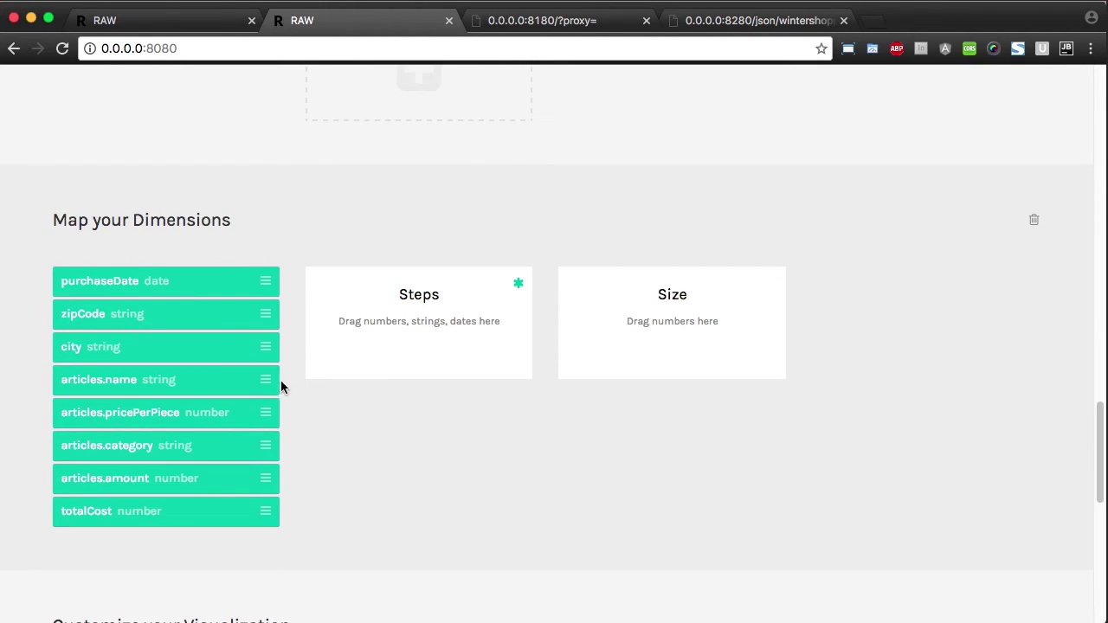
drag(157, 343, 369, 346)
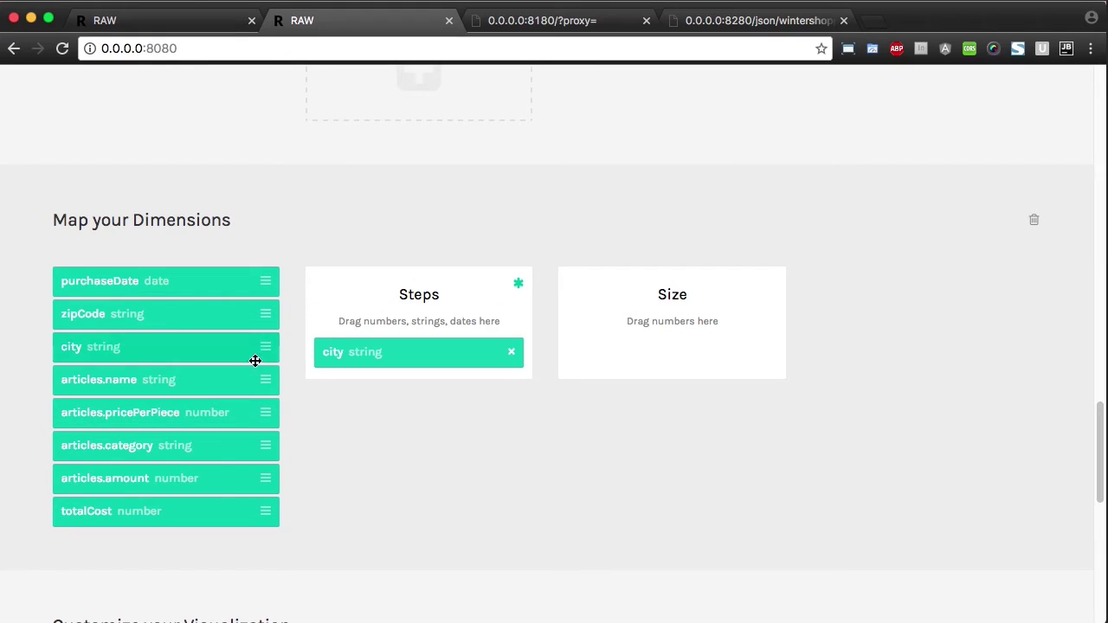
drag(199, 388, 416, 372)
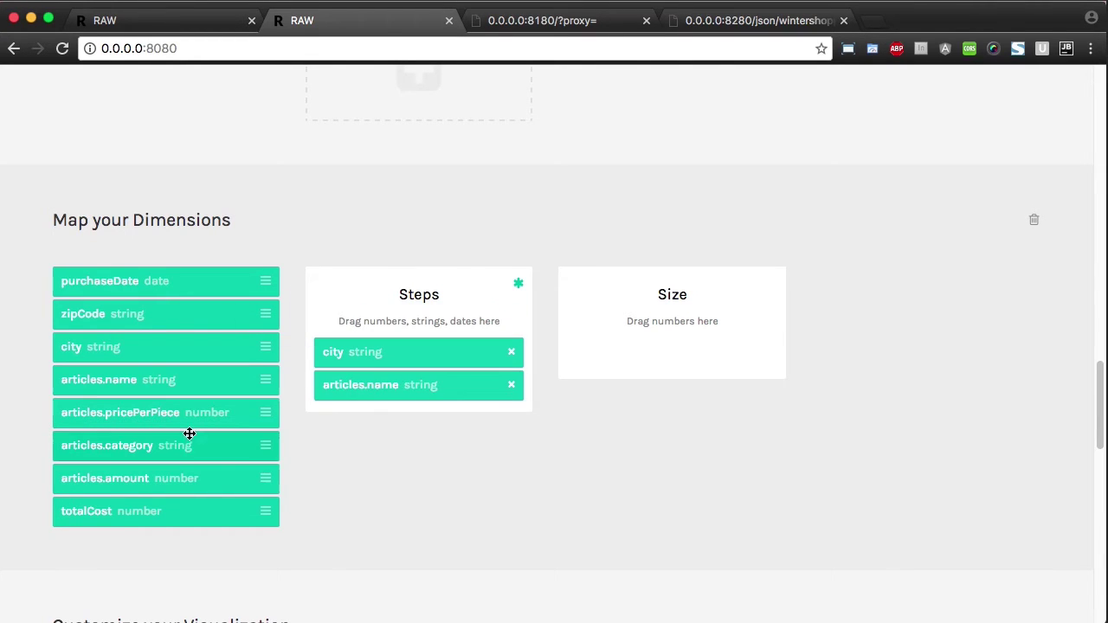
drag(175, 475, 666, 344)
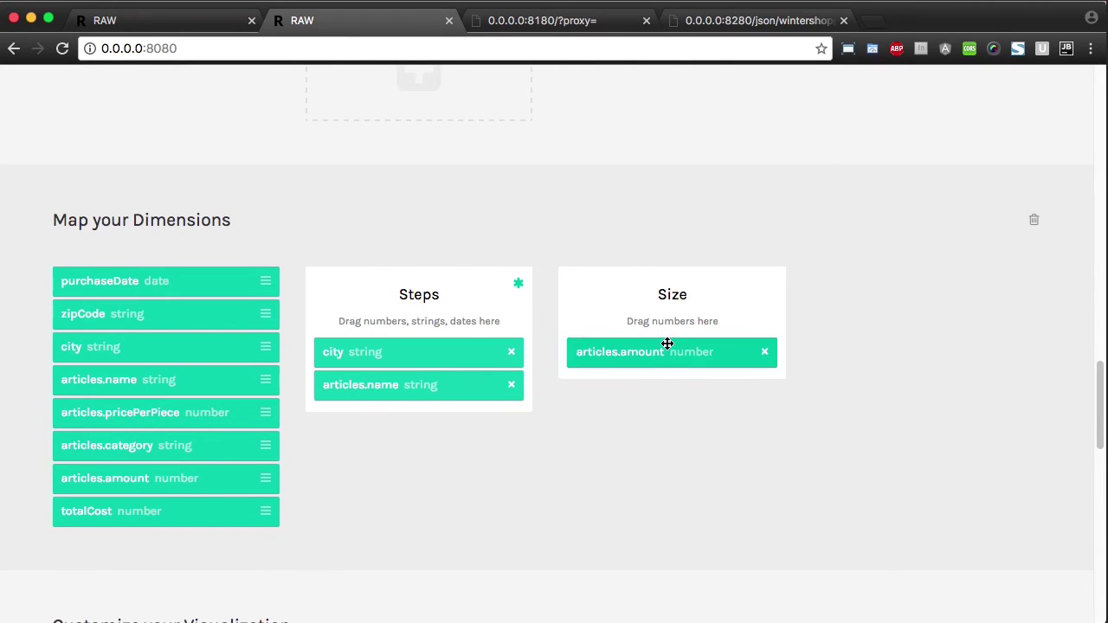
scroll(879, 340, down, 3)
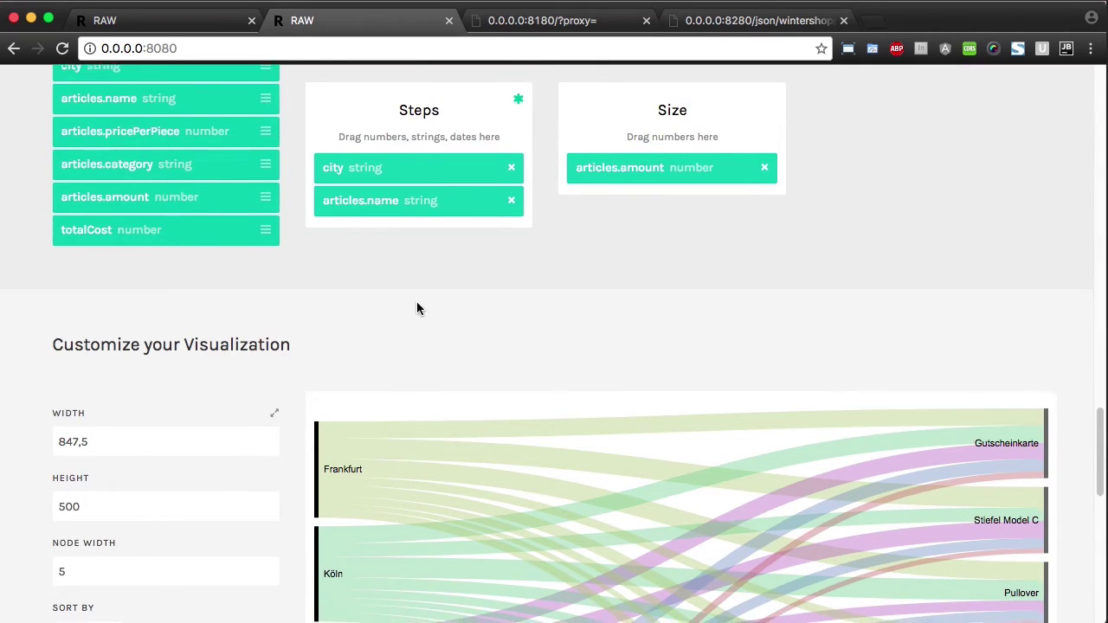
scroll(343, 319, down, 5)
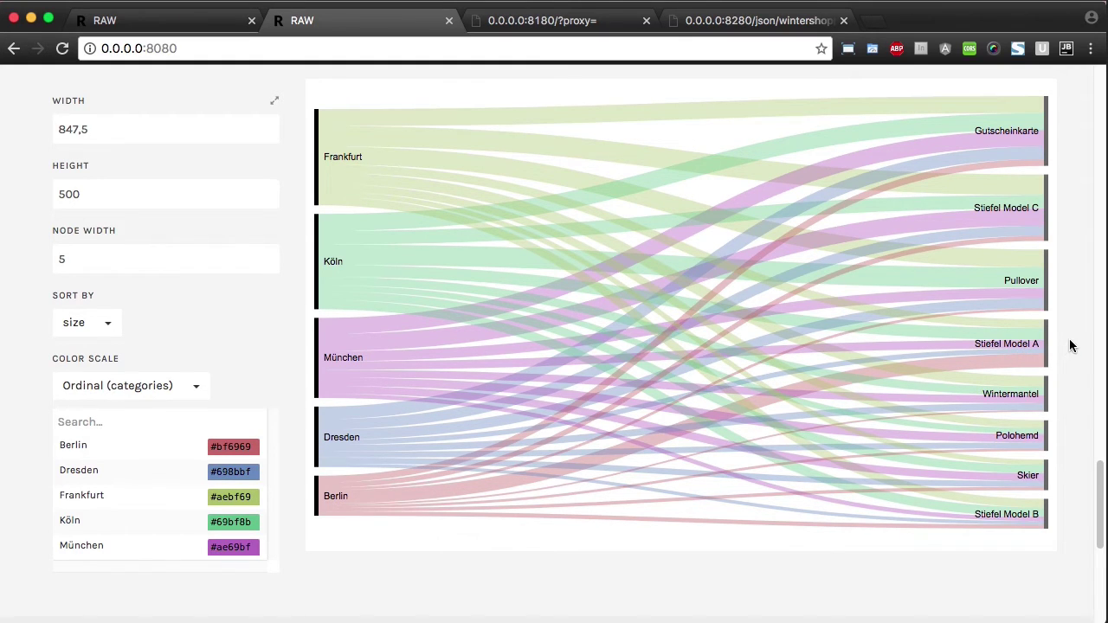
Step: Change the chart type to Scatter Plot
scroll(1069, 345, up, 15)
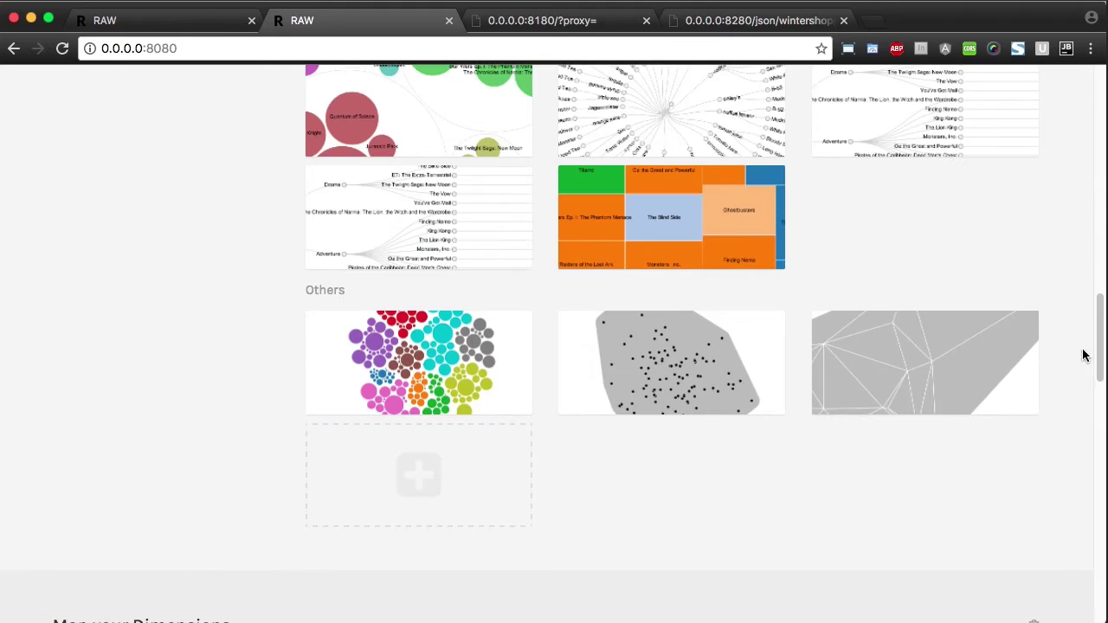
scroll(1070, 355, up, 5)
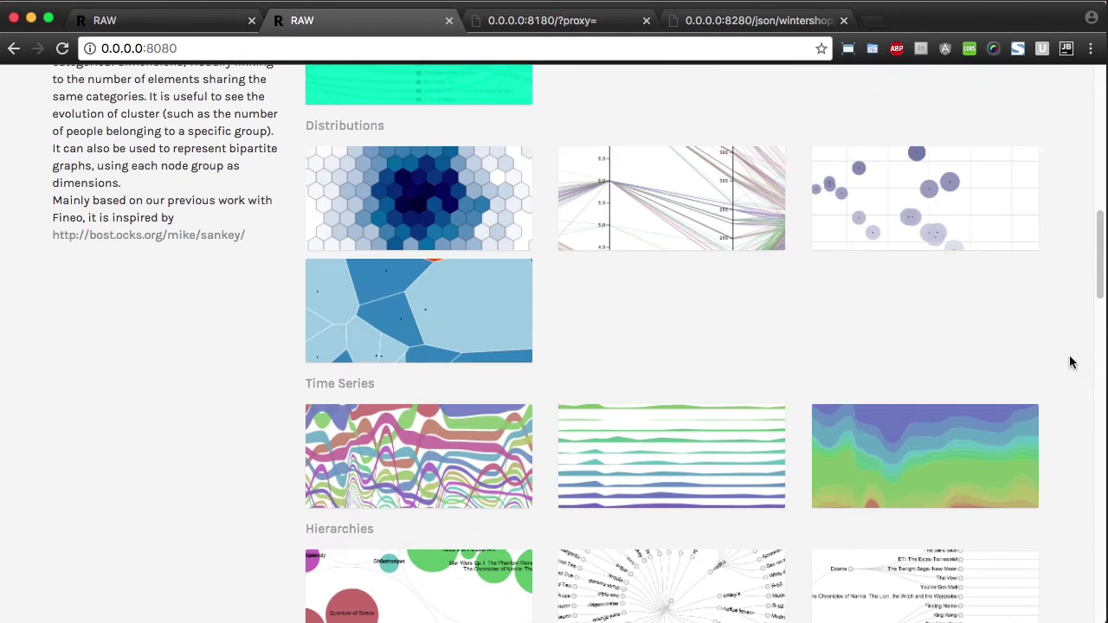
click(946, 246)
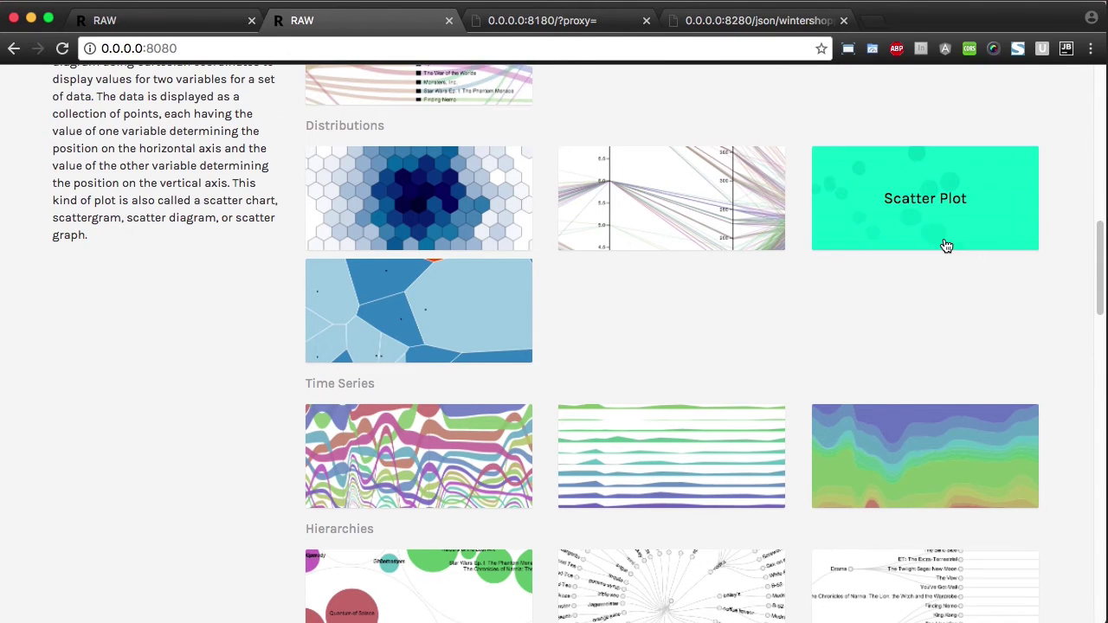
Step: Map zipCode to the Y Axis, purchaseDate to the X Axis and totalCost to Size, and view the scatter plot
scroll(277, 298, down, 5)
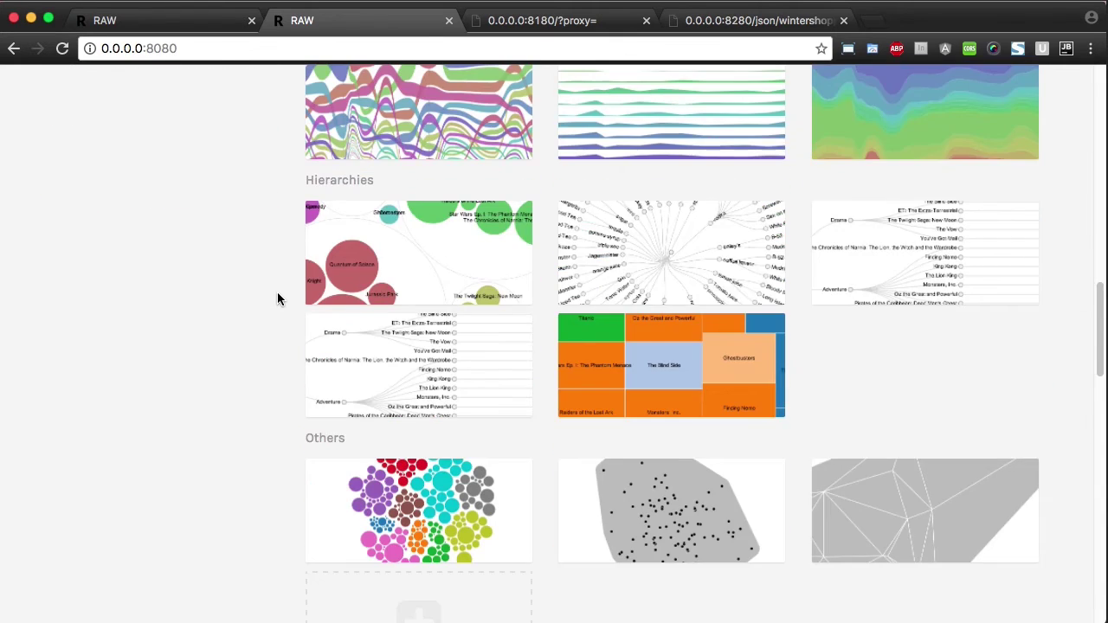
scroll(277, 298, down, 8)
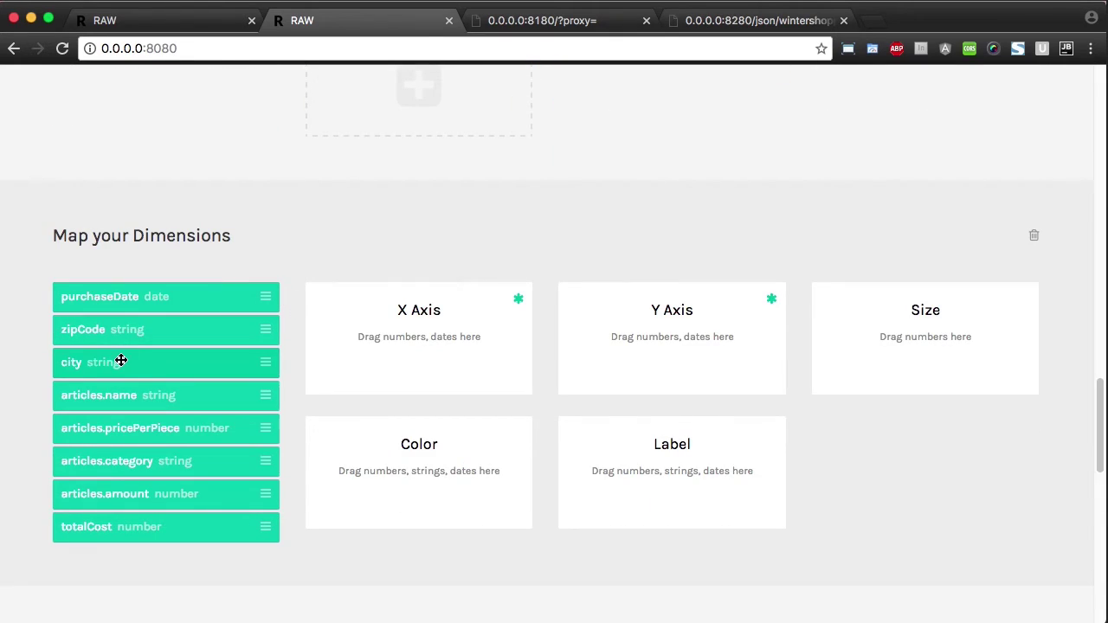
drag(111, 329, 662, 368)
drag(109, 294, 368, 377)
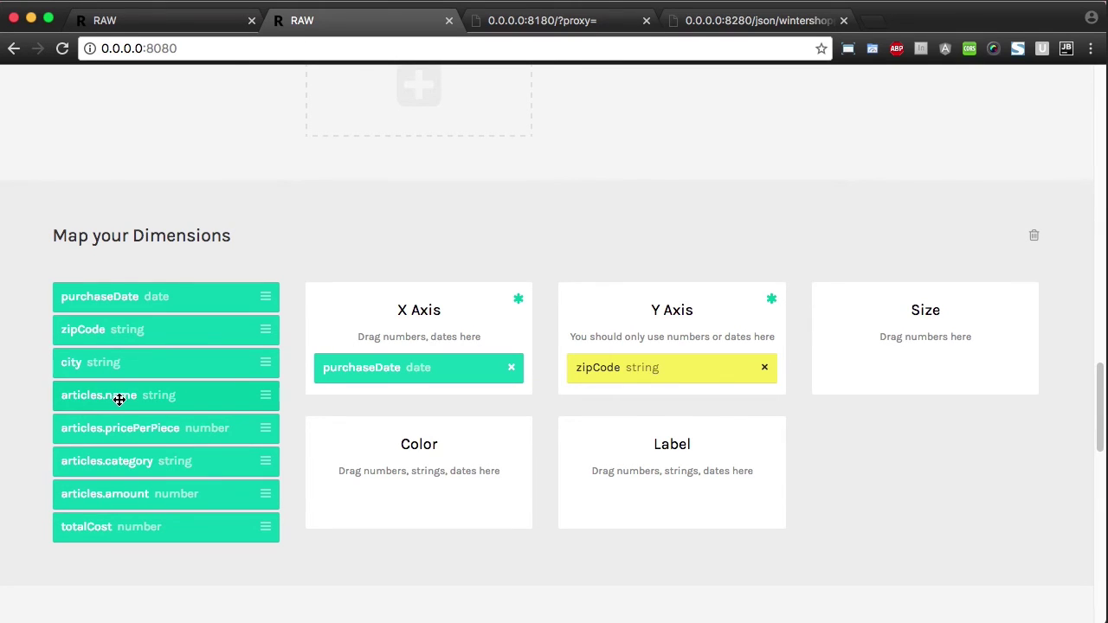
drag(109, 524, 876, 358)
scroll(1026, 411, down, 6)
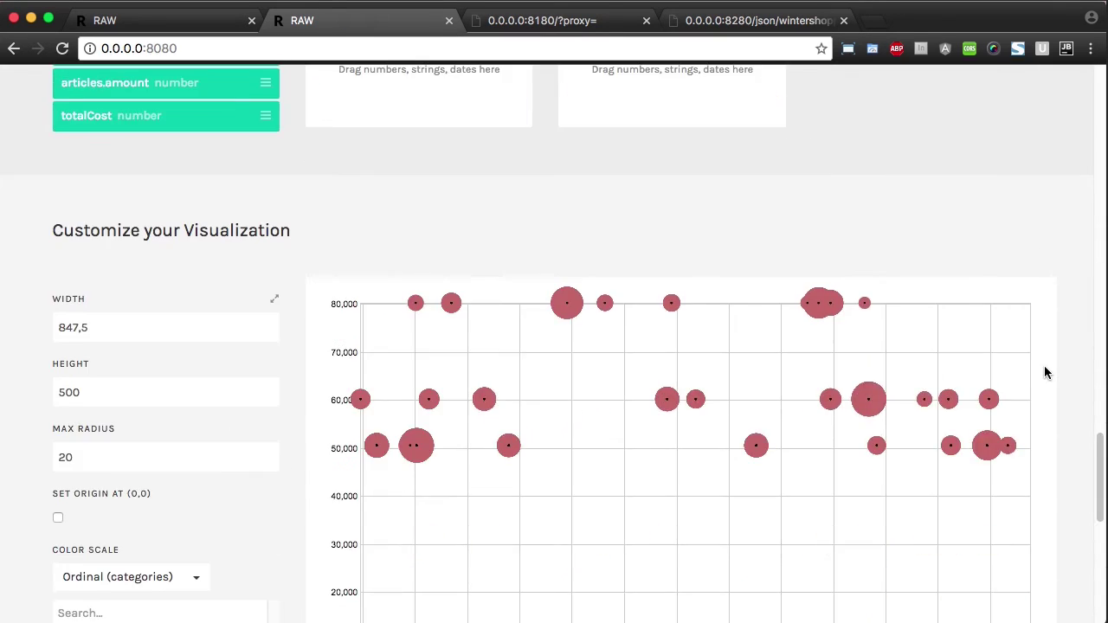
scroll(1043, 371, down, 1)
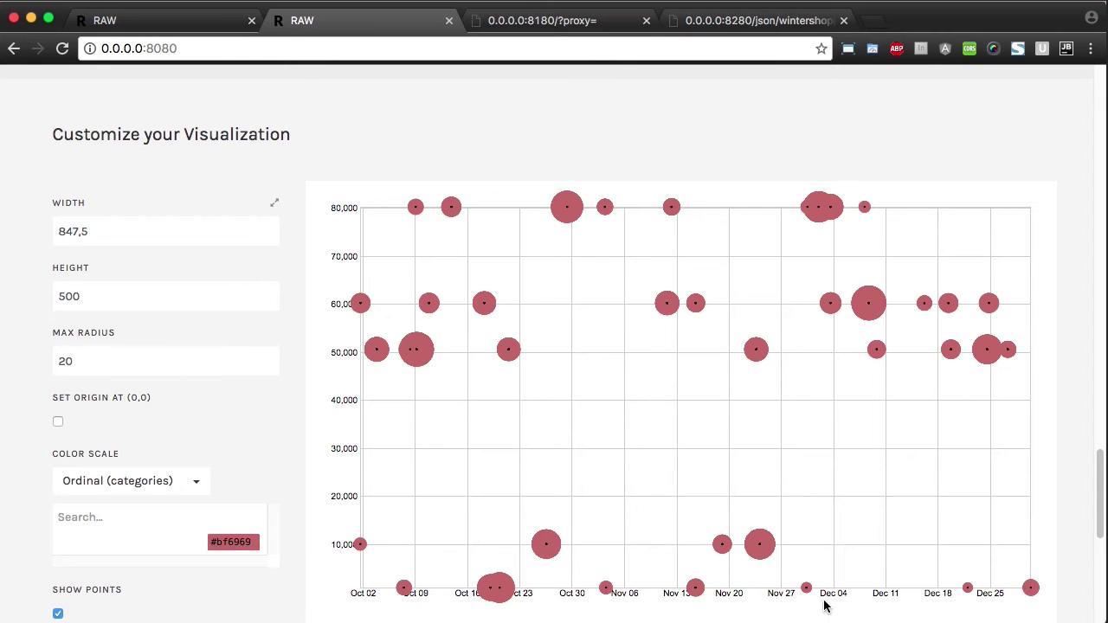
scroll(1021, 577, down, 1)
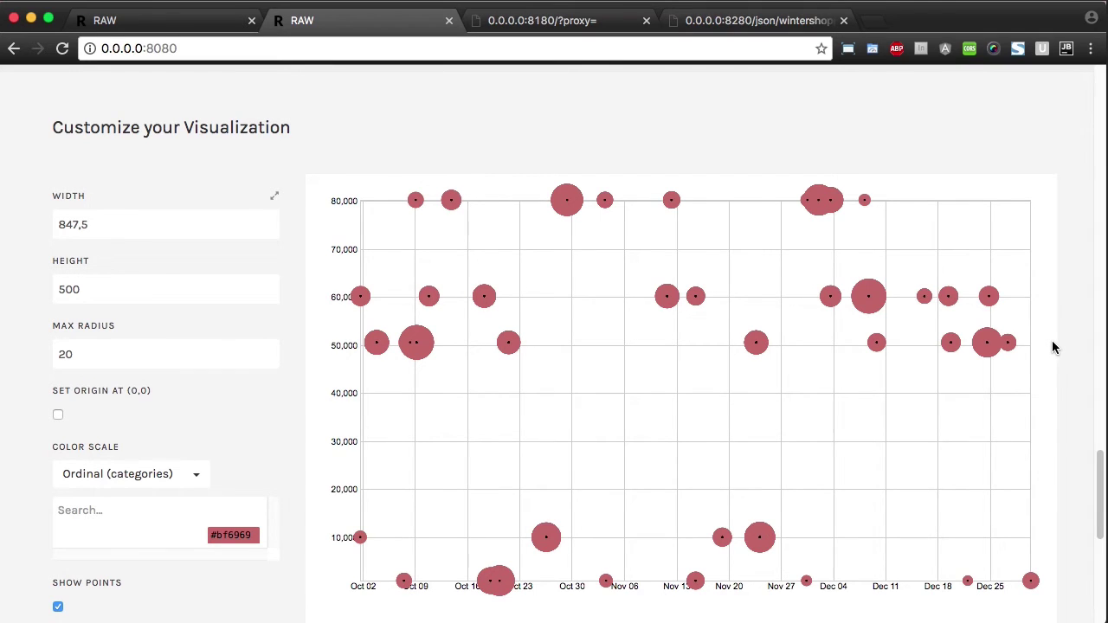
Step: Reload the RAW page to reset the data entry, and view the list of available sample datasets without choosing one
scroll(1052, 345, up, 20)
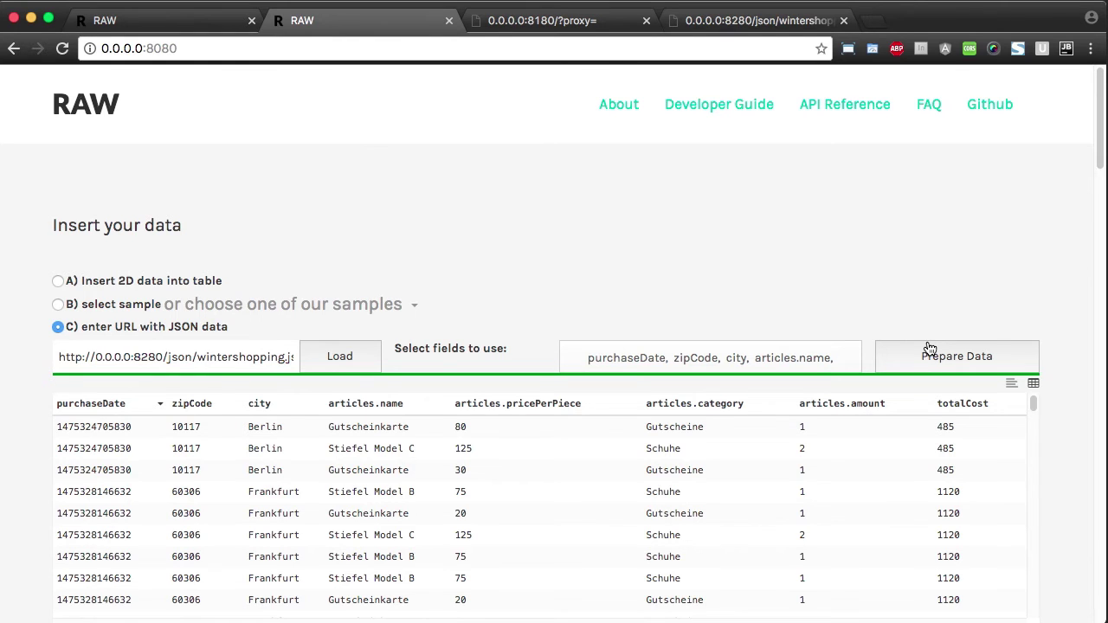
key(super+r)
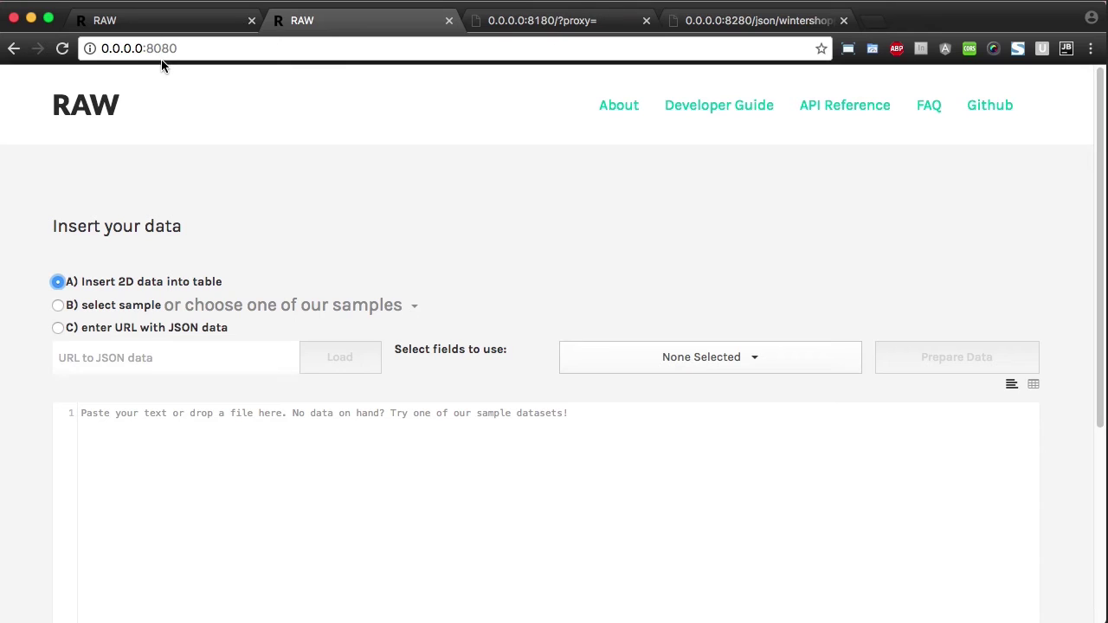
click(385, 304)
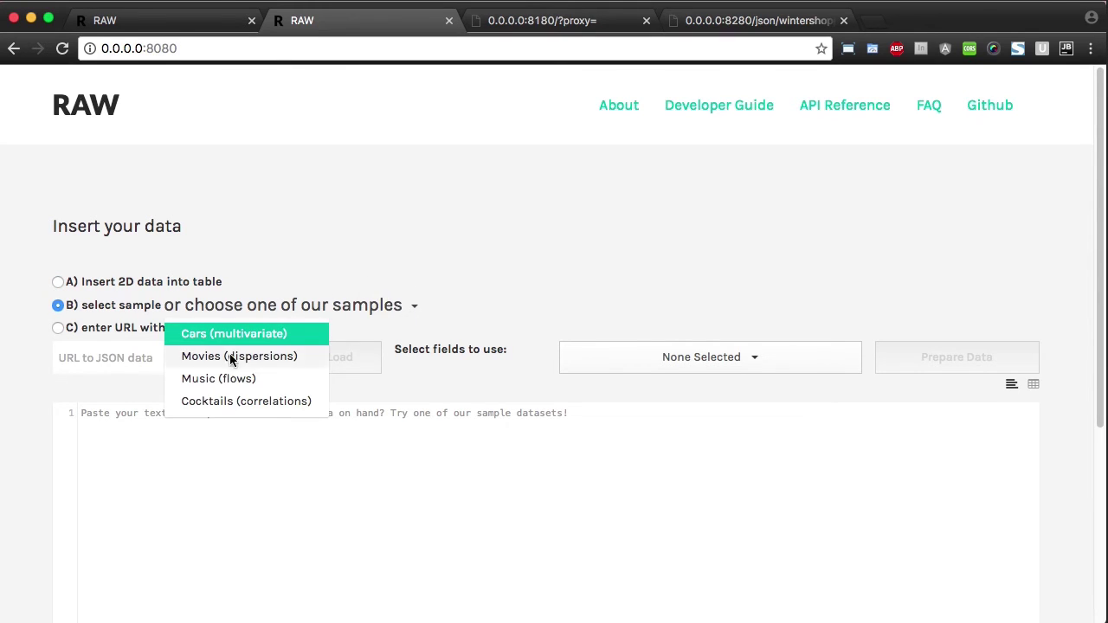
click(299, 212)
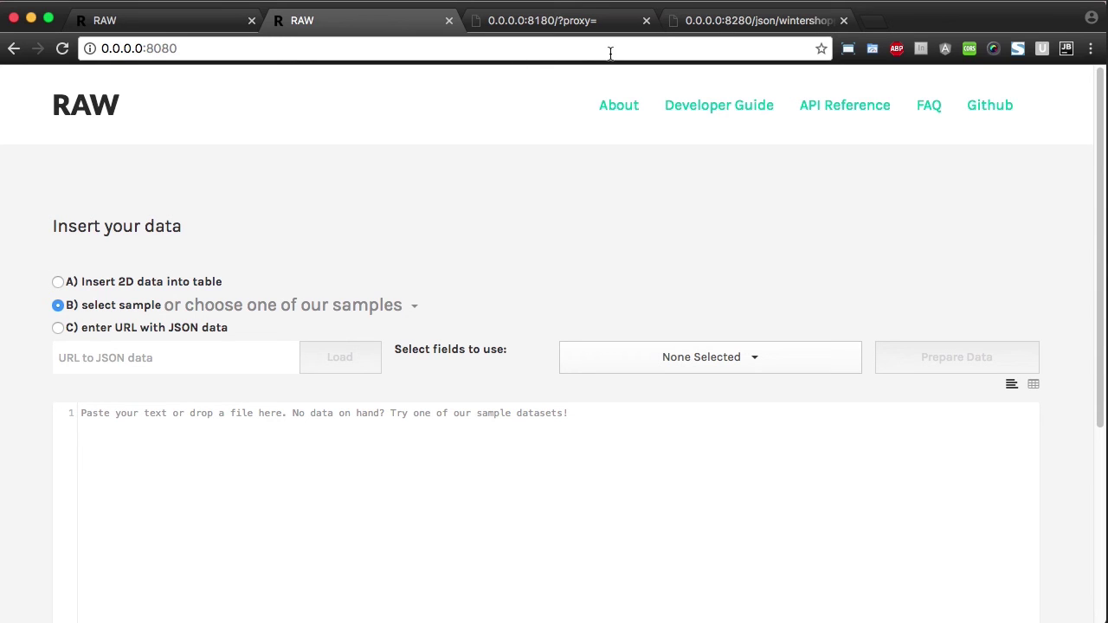
Step: Examine the wintershopping.json source and the local proxy page at 0.0.0.0:8180, and return to the RAW page at 0.0.0.0:8080
click(726, 21)
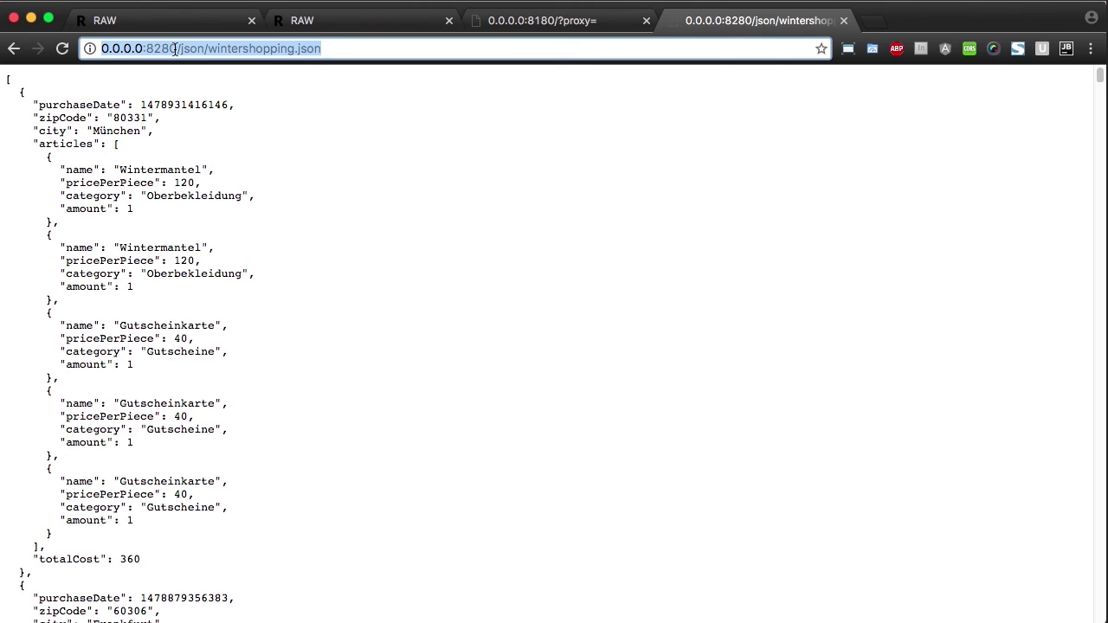
click(334, 114)
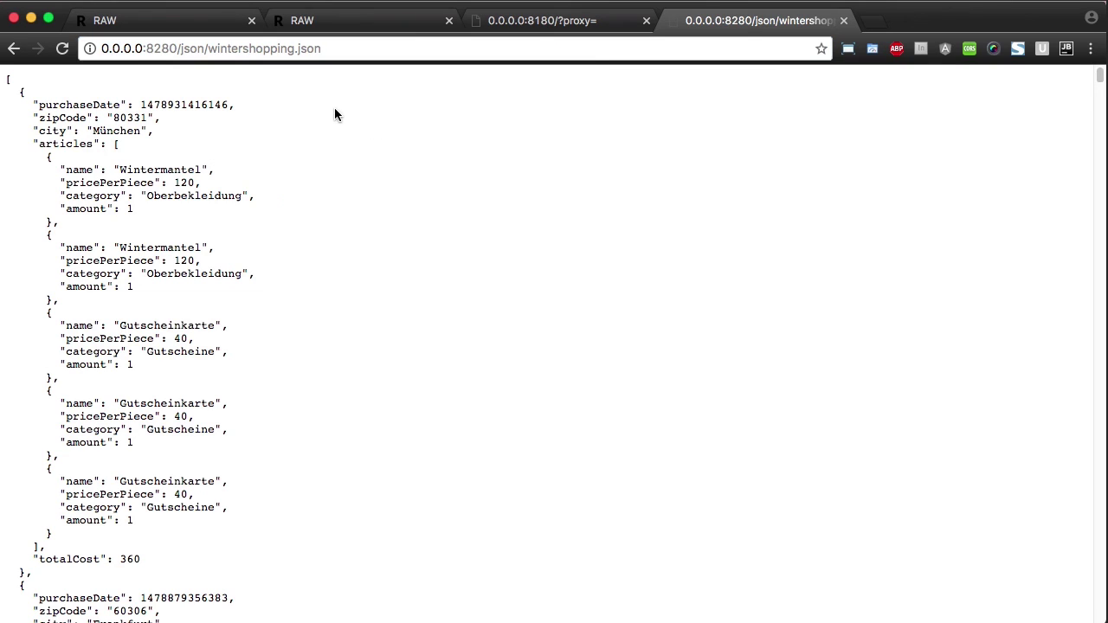
click(334, 22)
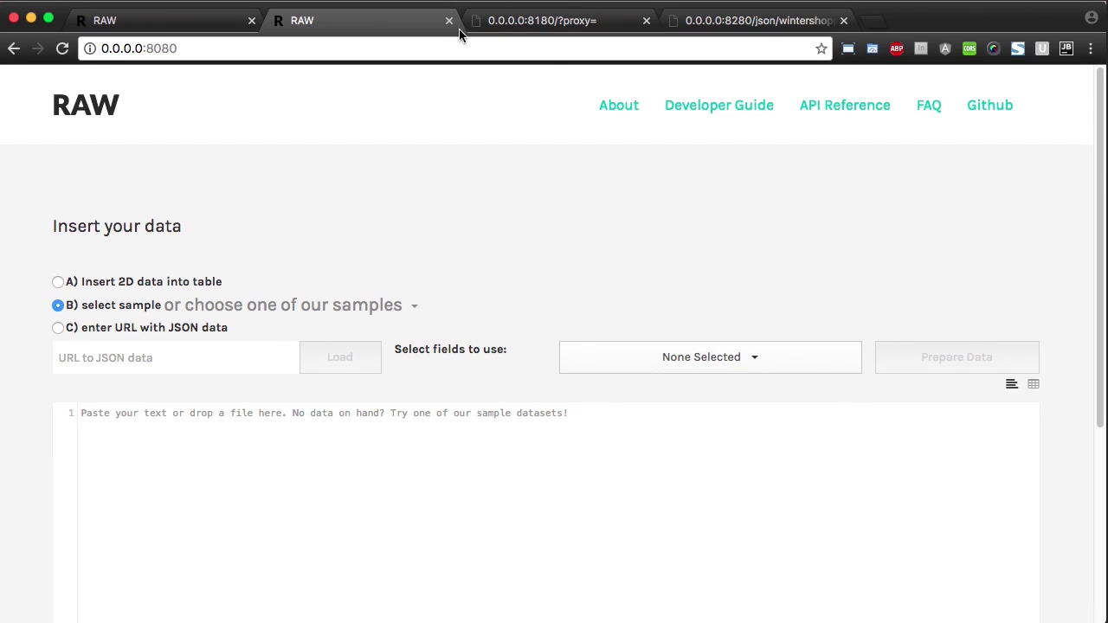
click(516, 26)
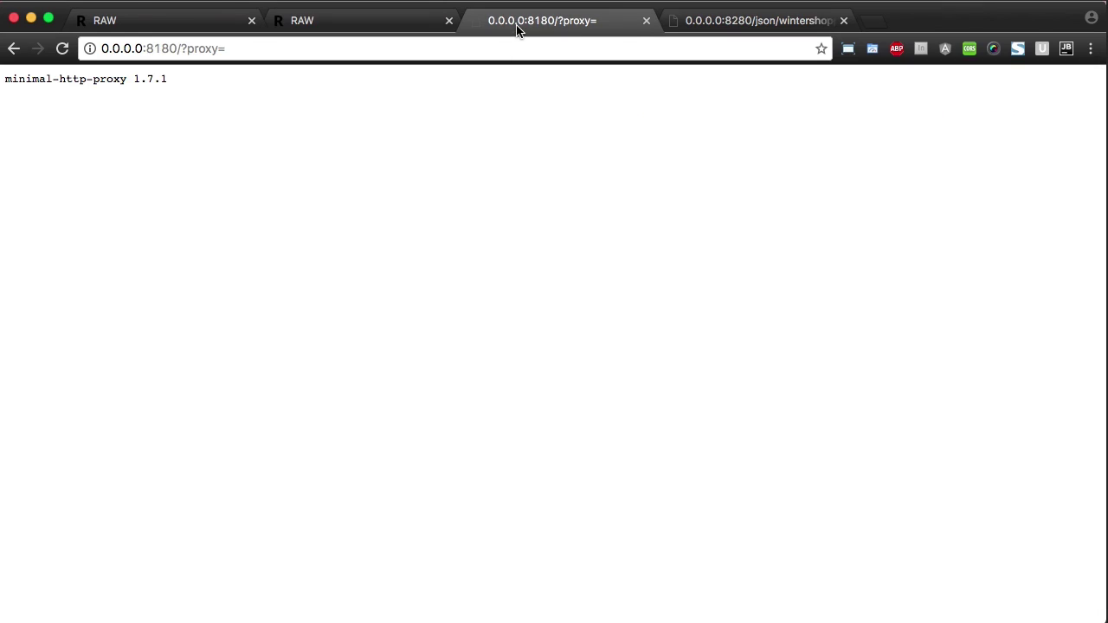
click(768, 27)
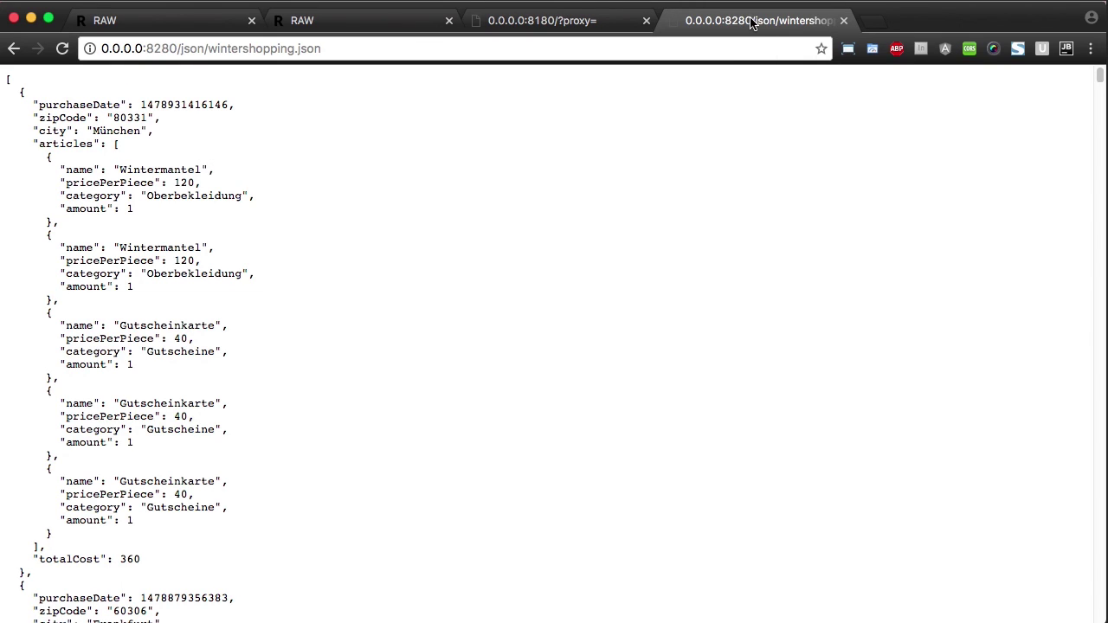
click(524, 25)
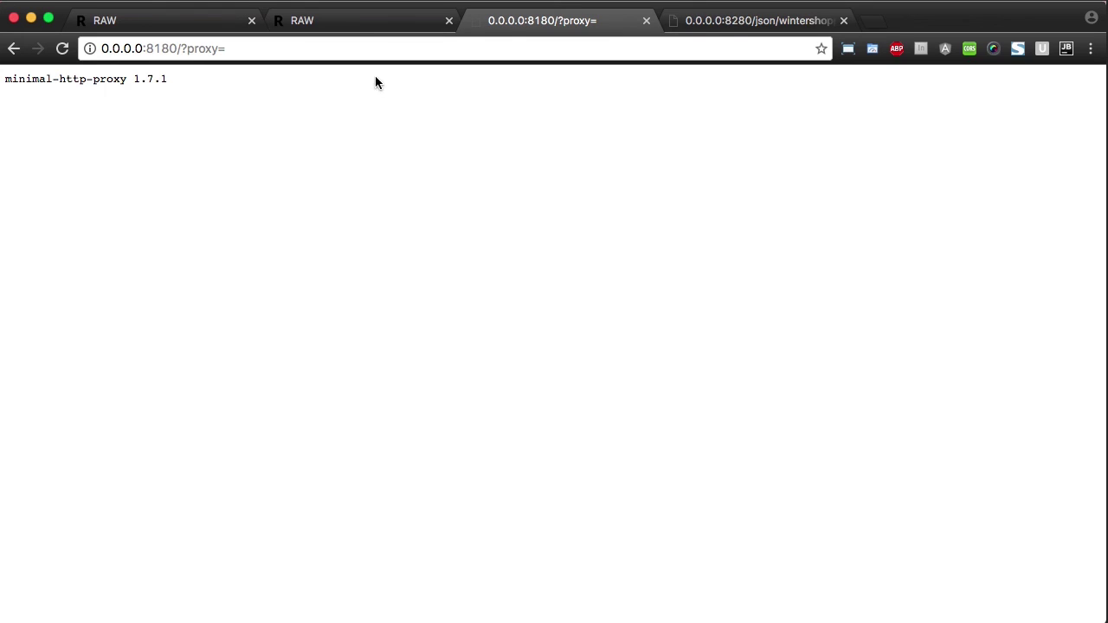
click(355, 26)
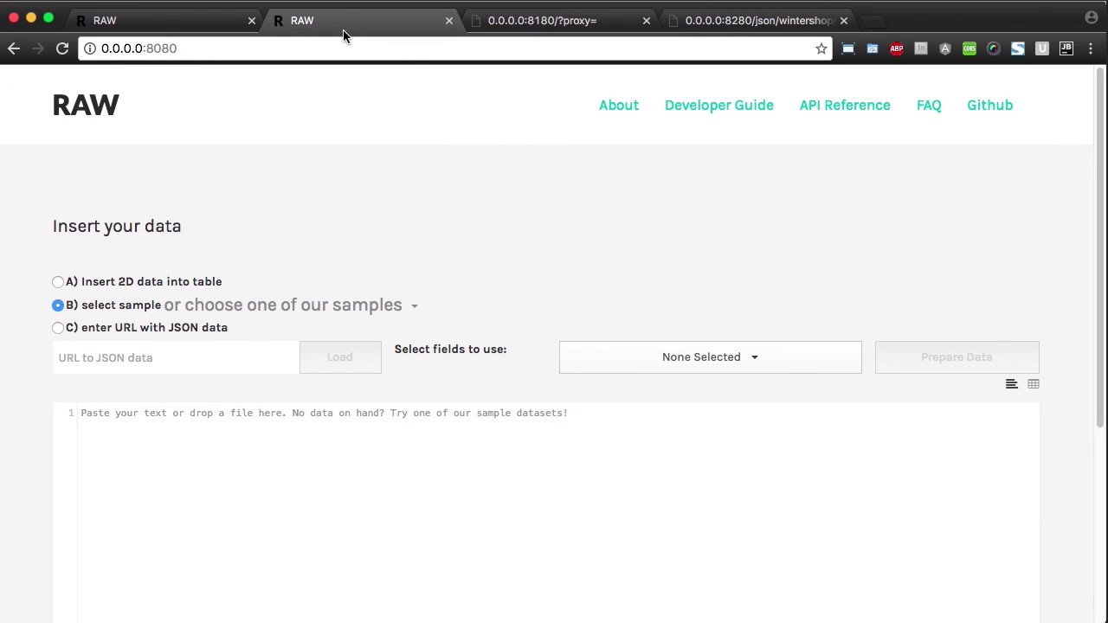